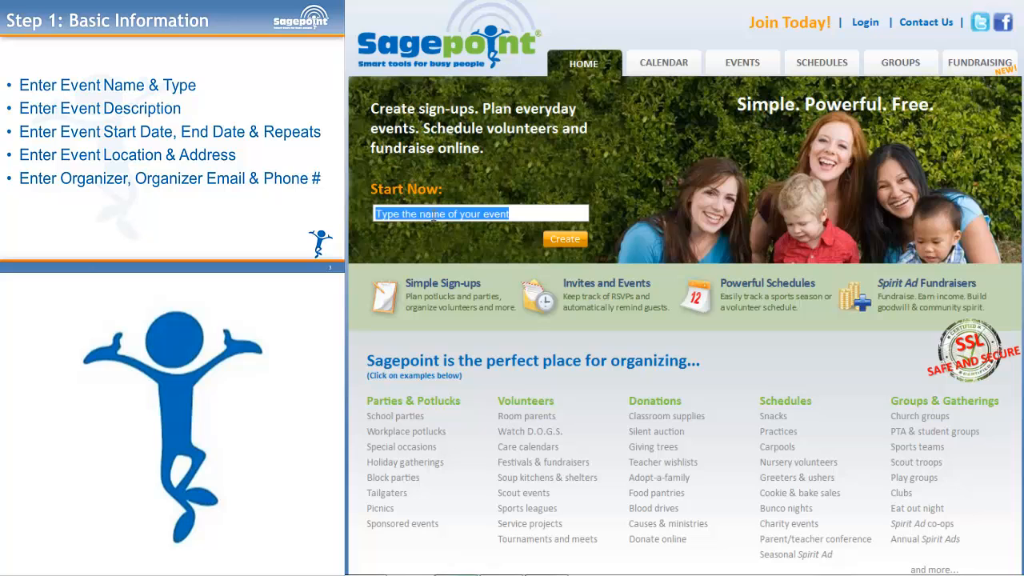
# - Create a new event named 'Family Barbecue'
pyautogui.write('Fam')
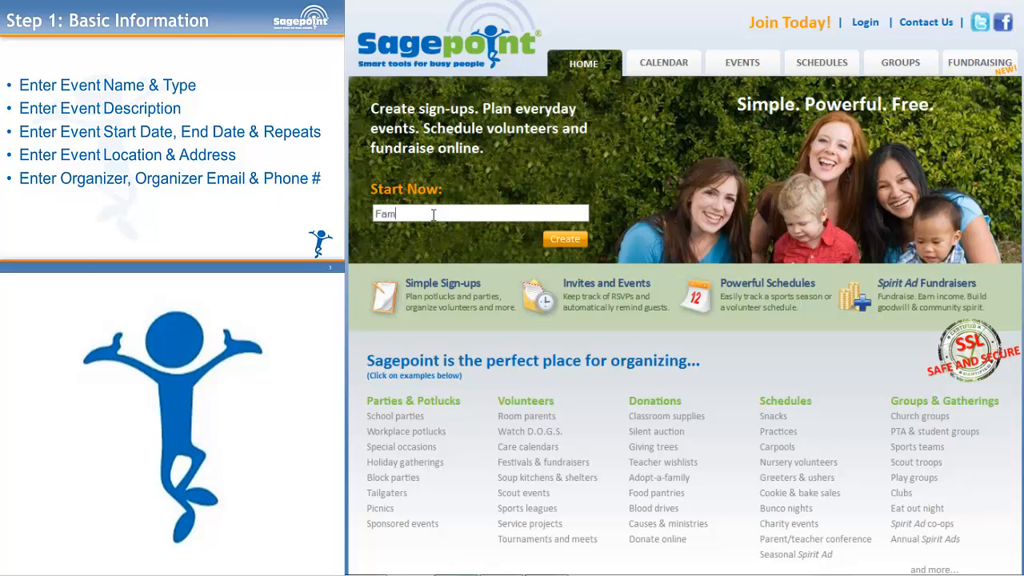
pyautogui.write('ily Barbecue')
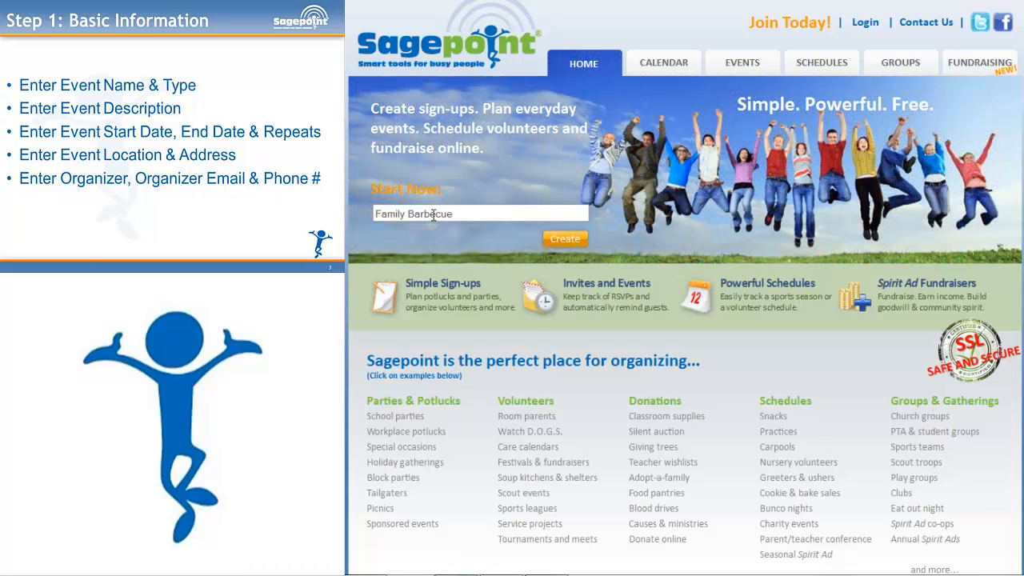
pyautogui.click(572, 251)
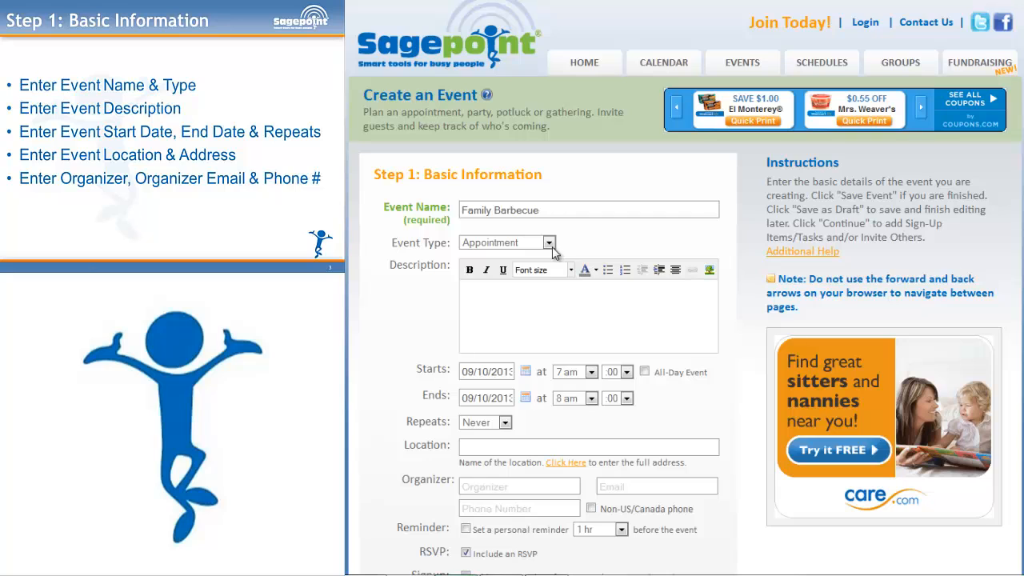
# - Set Event Type to Family and enter the description 'Join us for our backyard barbecue!'
pyautogui.click(552, 247)
pyautogui.moveTo(551, 281); pyautogui.dragTo(553, 344)
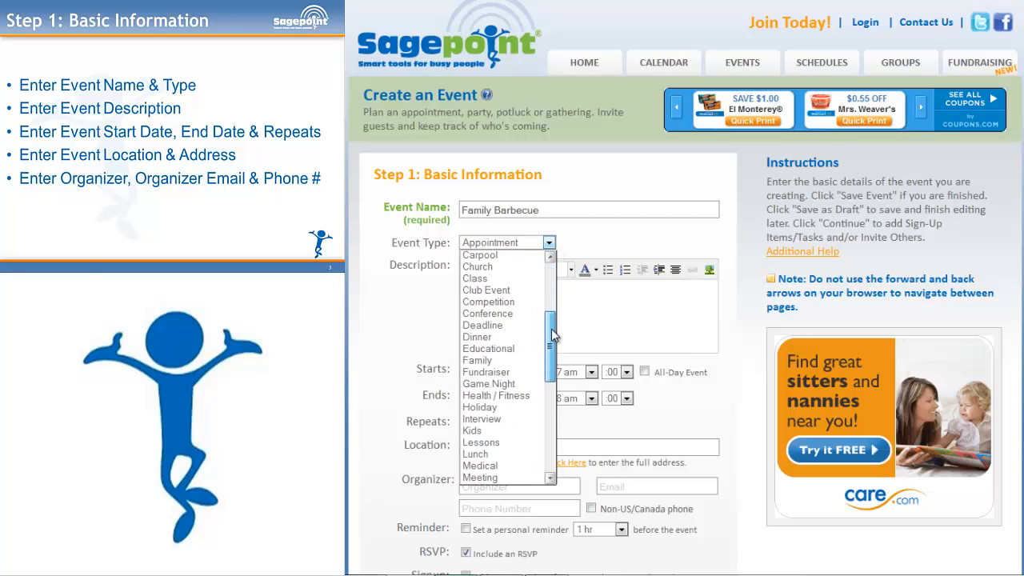
pyautogui.click(484, 360)
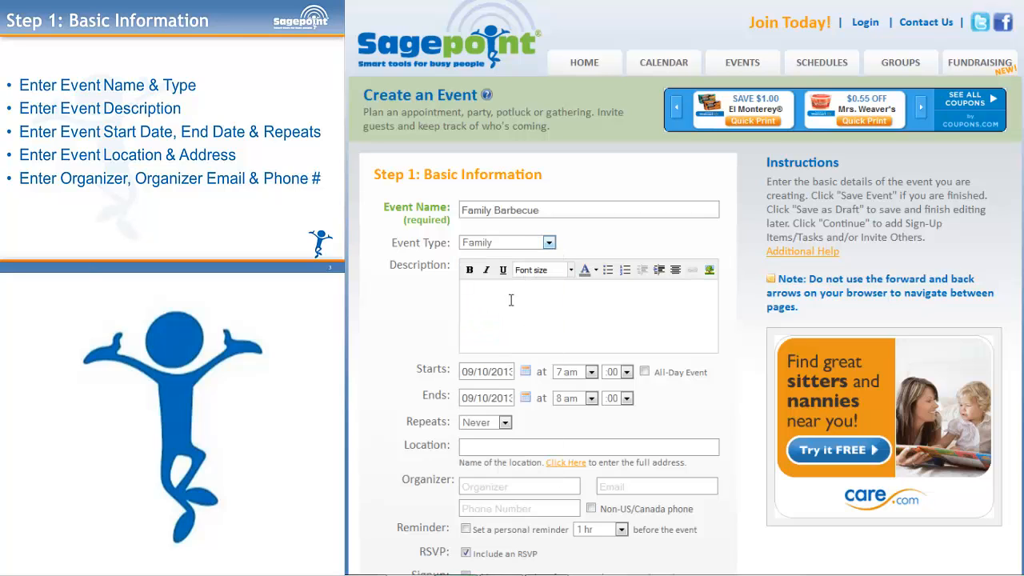
pyautogui.click(515, 298)
pyautogui.write('Join us for our backyard barbecue!')
# - Format the whole barbecue description as bold, 18pt, red text
pyautogui.moveTo(608, 290); pyautogui.dragTo(460, 291)
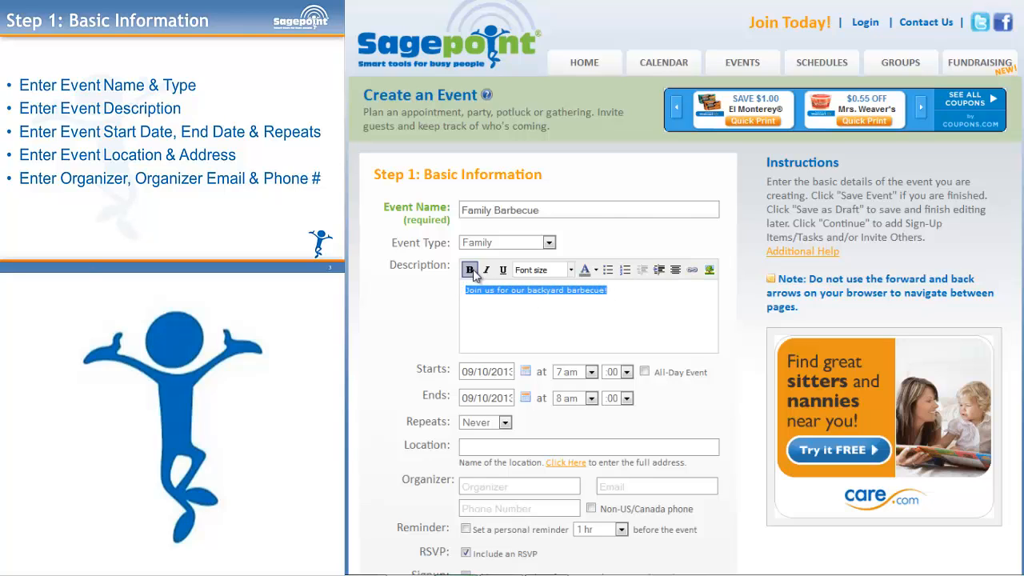
pyautogui.click(470, 269)
pyautogui.click(571, 270)
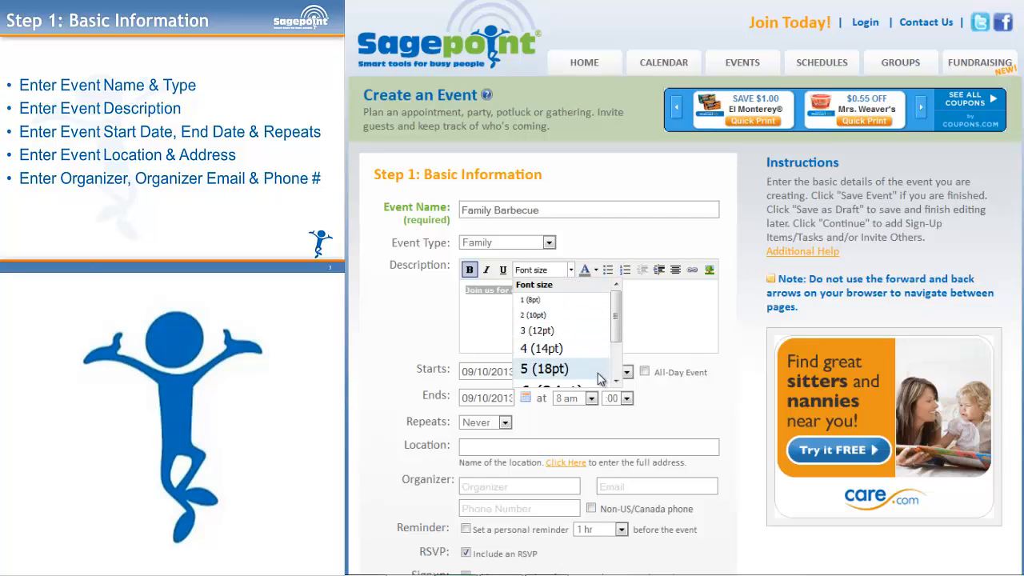
pyautogui.click(544, 369)
pyautogui.click(598, 275)
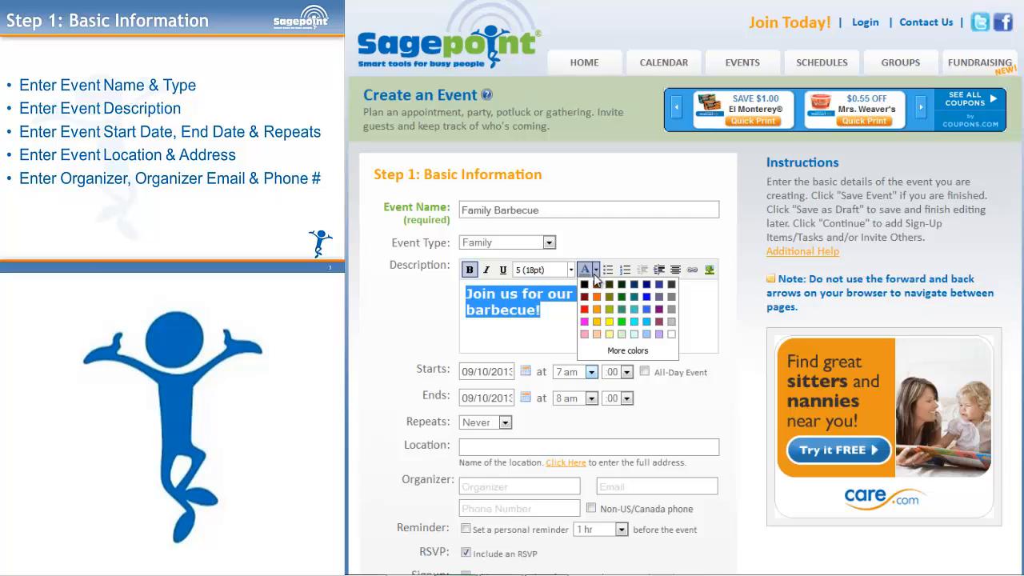
pyautogui.click(587, 323)
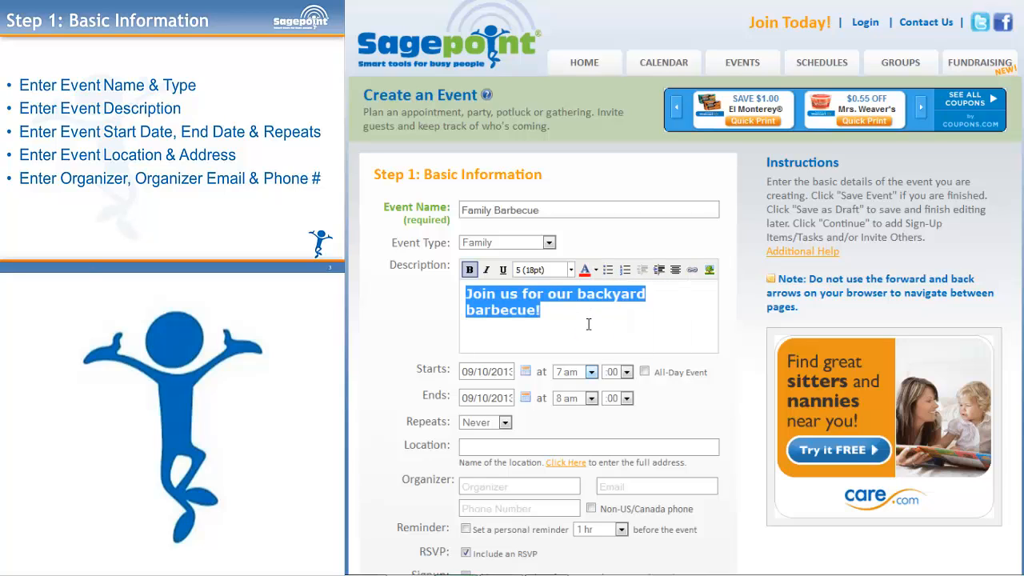
pyautogui.click(588, 324)
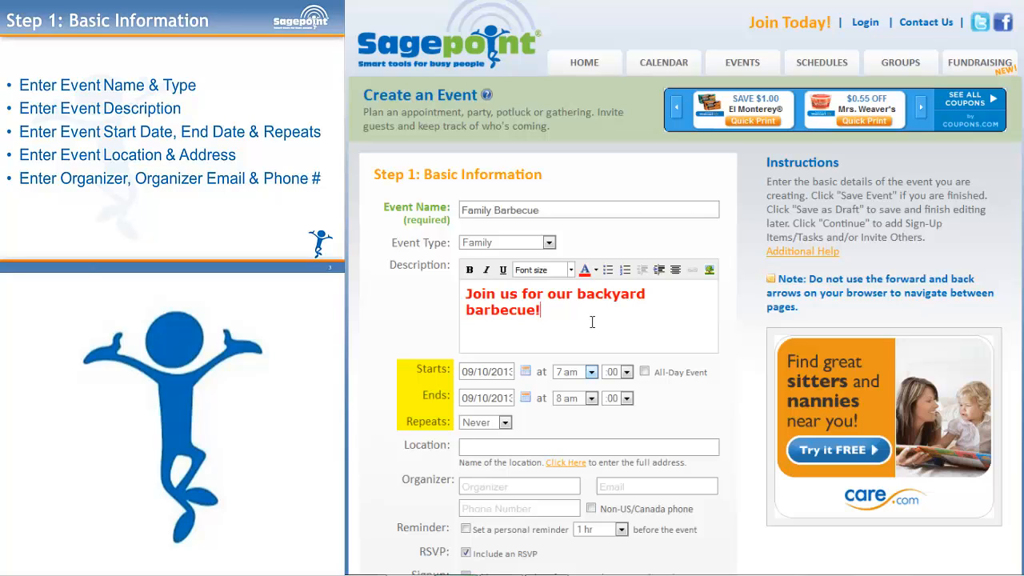
# - Schedule the event on 09/21/2013 from 3 pm to 8 pm, keeping Repeats at Never
pyautogui.click(525, 372)
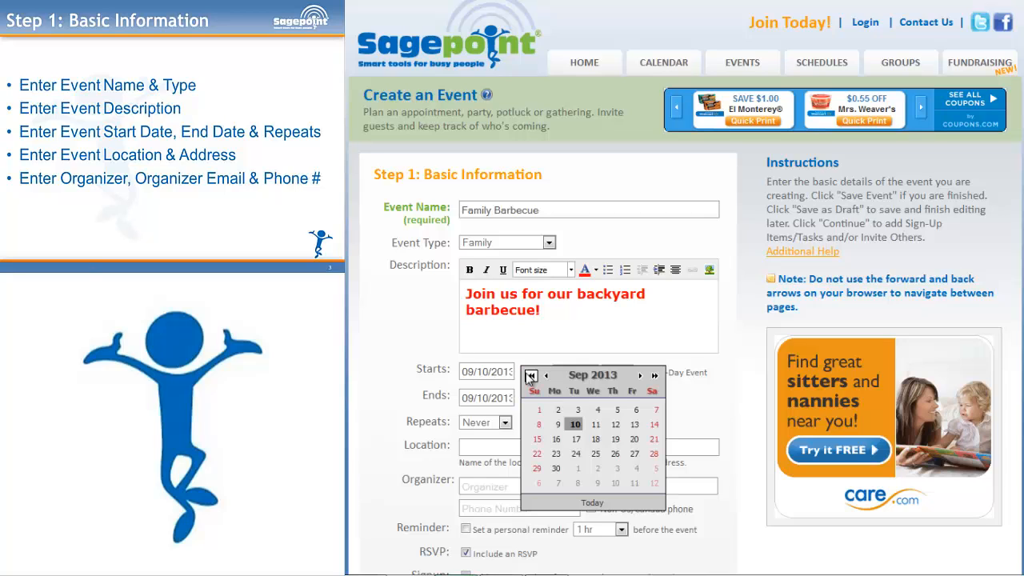
pyautogui.click(654, 440)
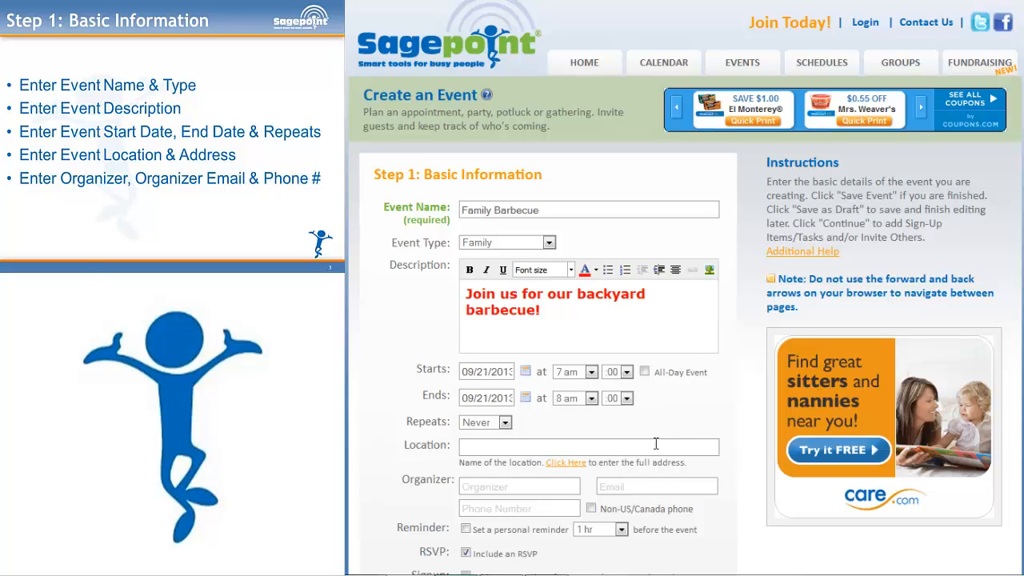
pyautogui.click(591, 372)
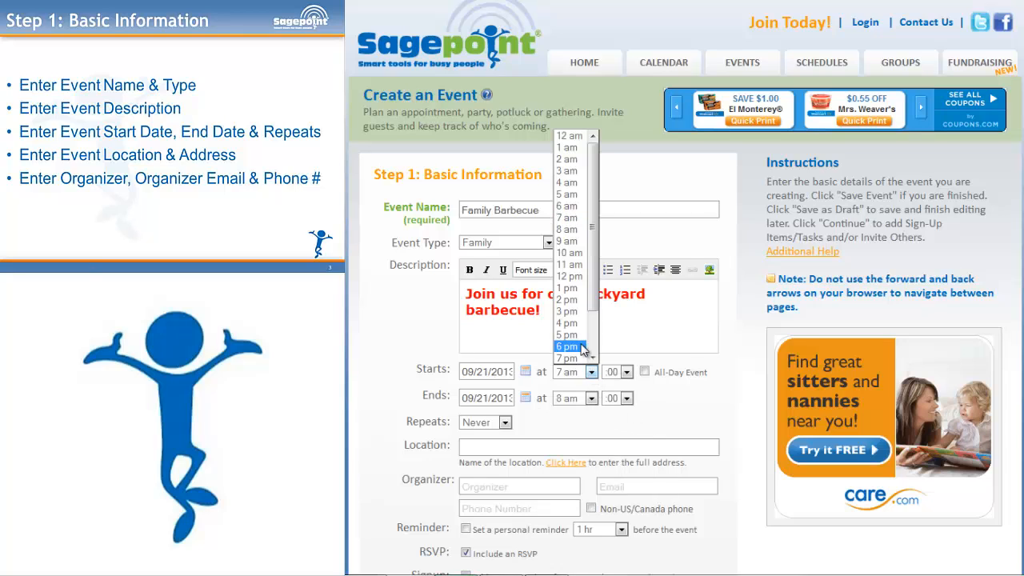
pyautogui.click(568, 311)
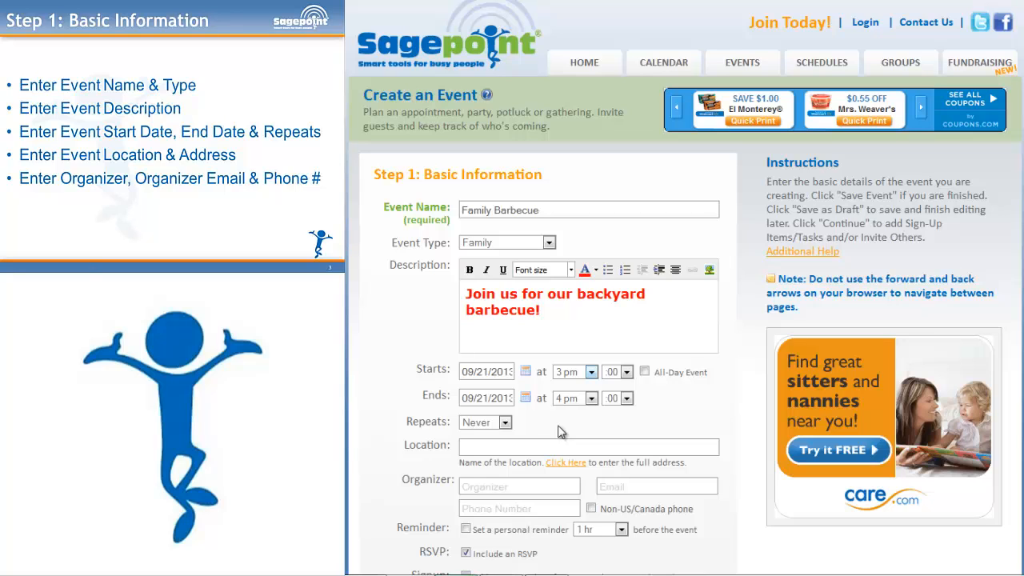
pyautogui.click(593, 399)
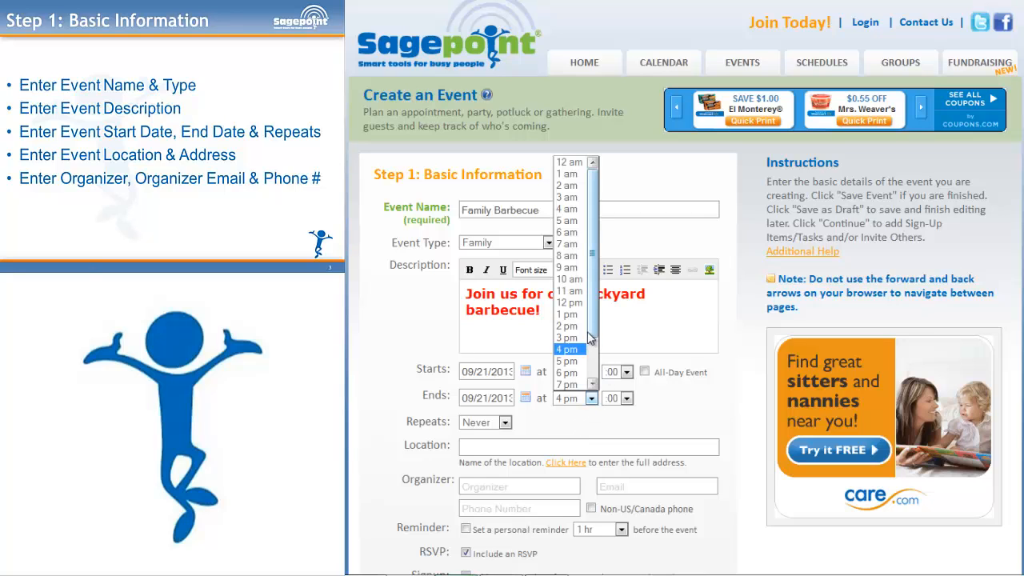
pyautogui.click(565, 372)
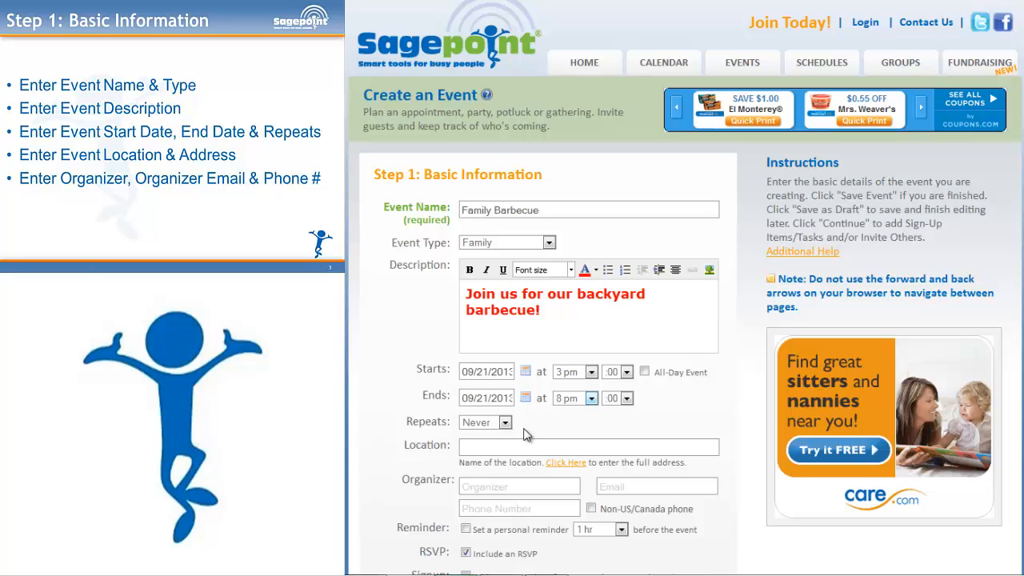
pyautogui.click(505, 423)
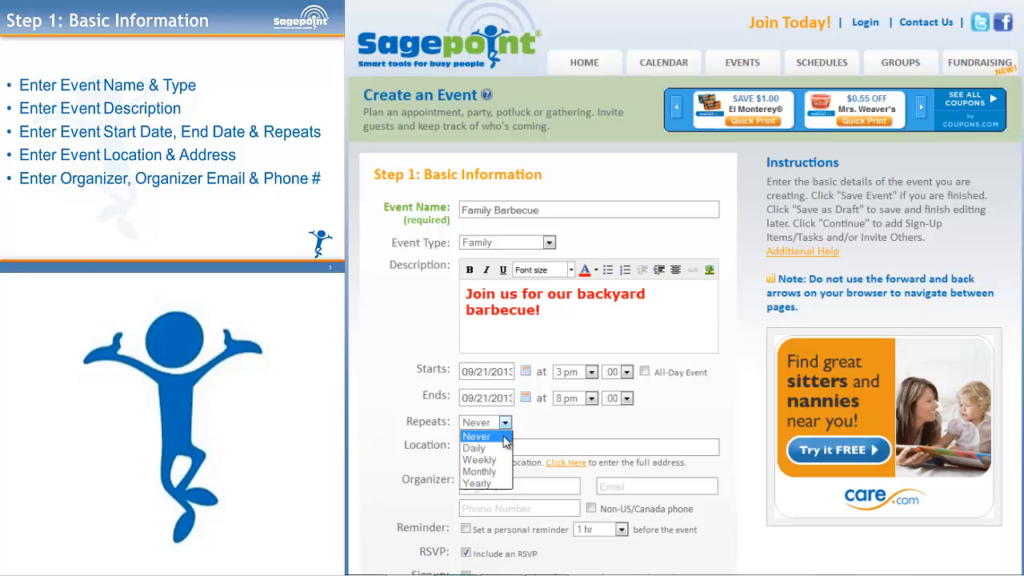
pyautogui.click(507, 436)
pyautogui.click(511, 447)
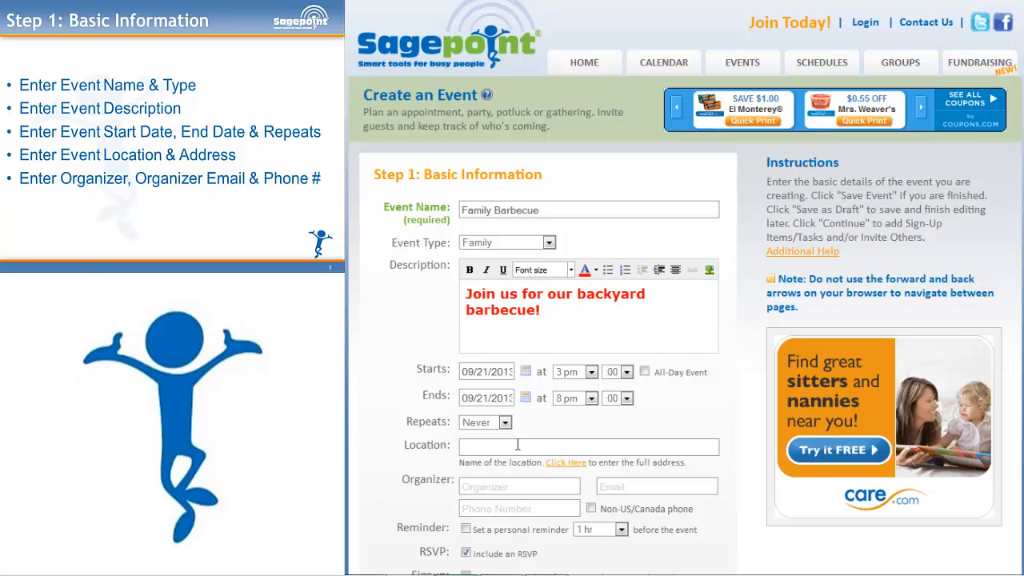
# - Enter the host's house as the location name, then fill in the venue's street address and city
pyautogui.write('THE MILLER HOUSE')
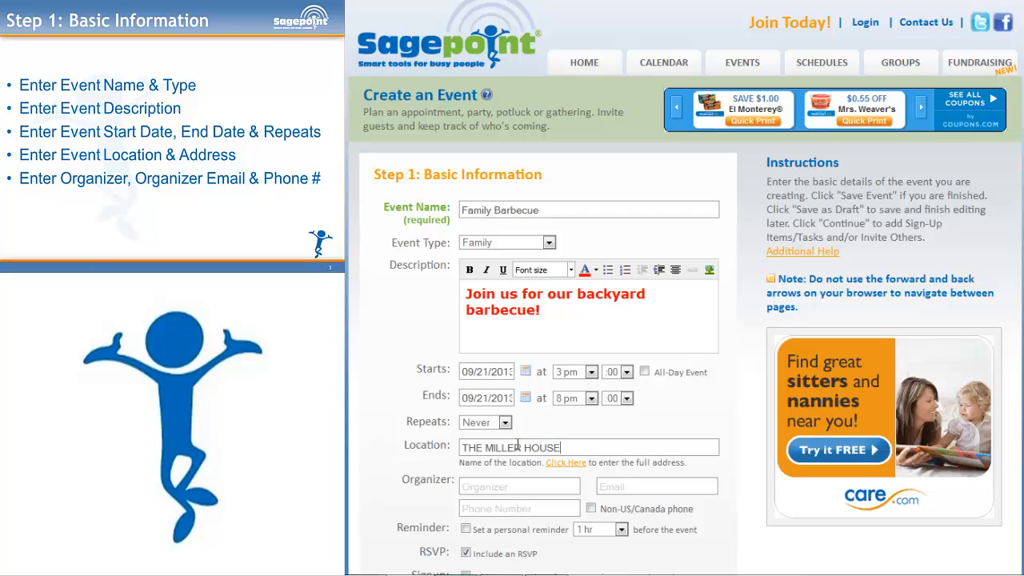
pyautogui.click(567, 463)
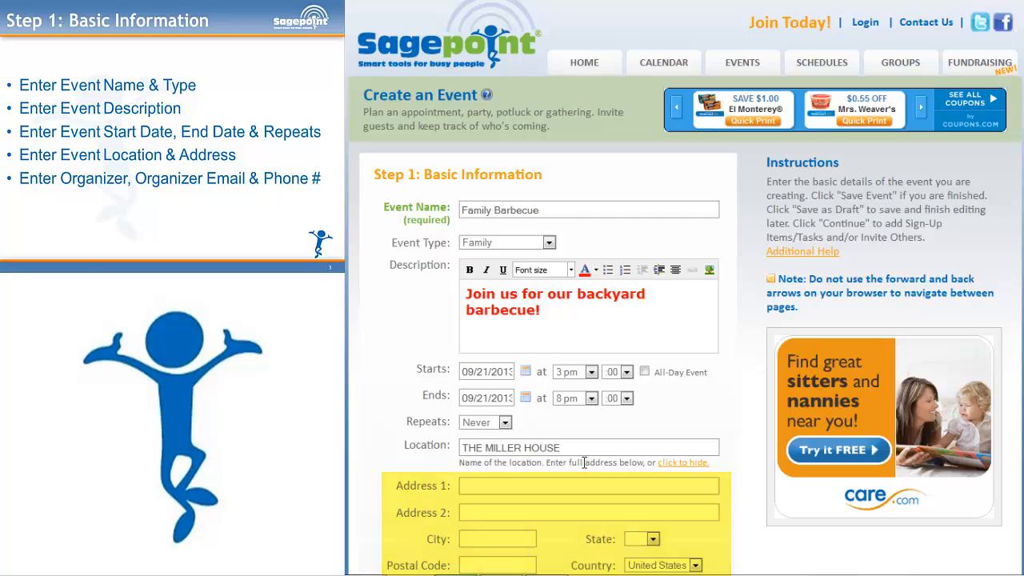
pyautogui.click(543, 481)
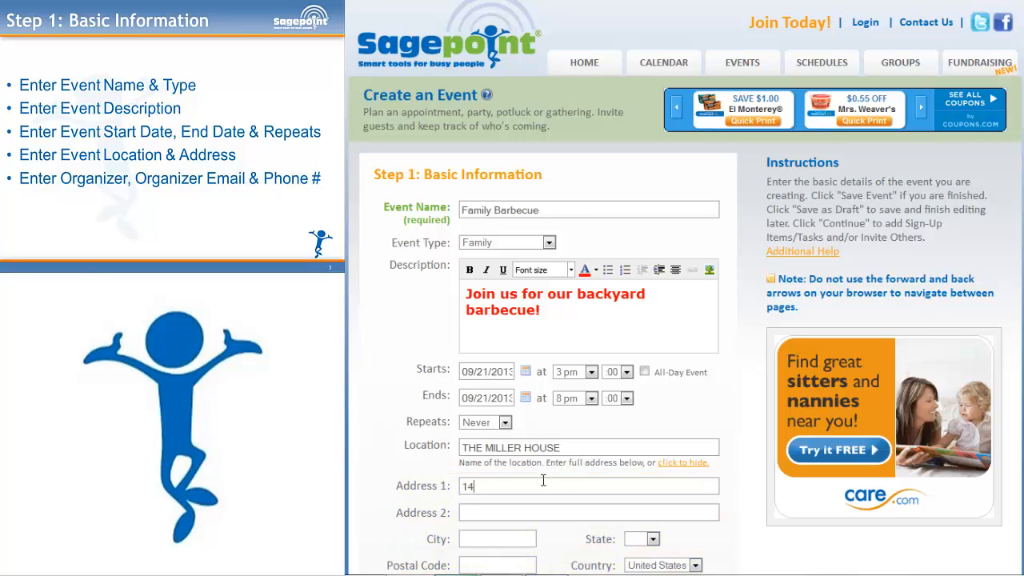
pyautogui.press('Tab')
pyautogui.press('Tab')
pyautogui.write('Austin')
pyautogui.press('Tab')
# - Add the venue's state and postal code, enter the organizer's name, e-mail and phone, and enable a personal reminder
pyautogui.write('TX')
pyautogui.press('Tab')
pyautogui.write('78717')
pyautogui.scroll(-4, 543, 480)
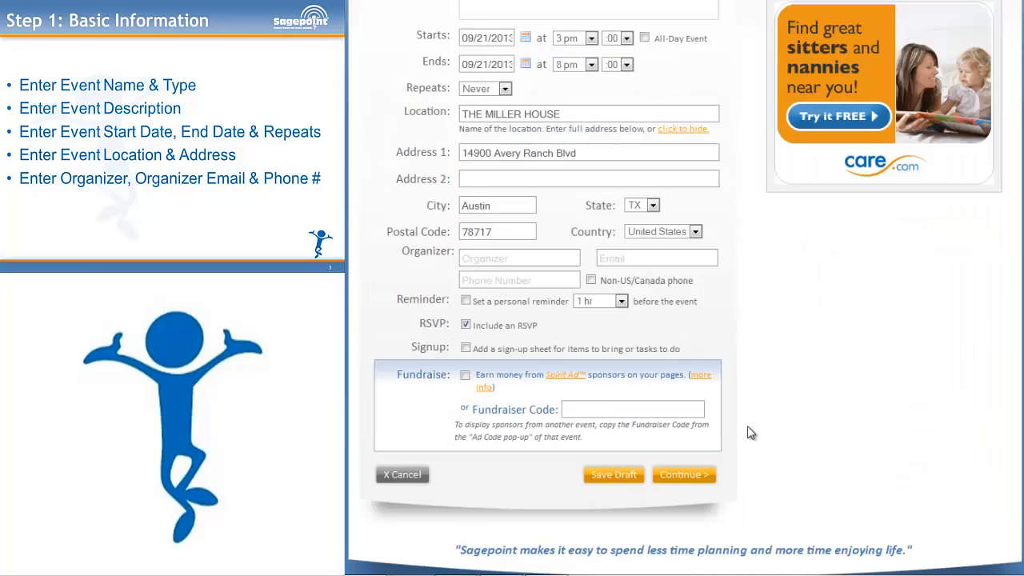
pyautogui.doubleClick(514, 257)
pyautogui.press('Tab')
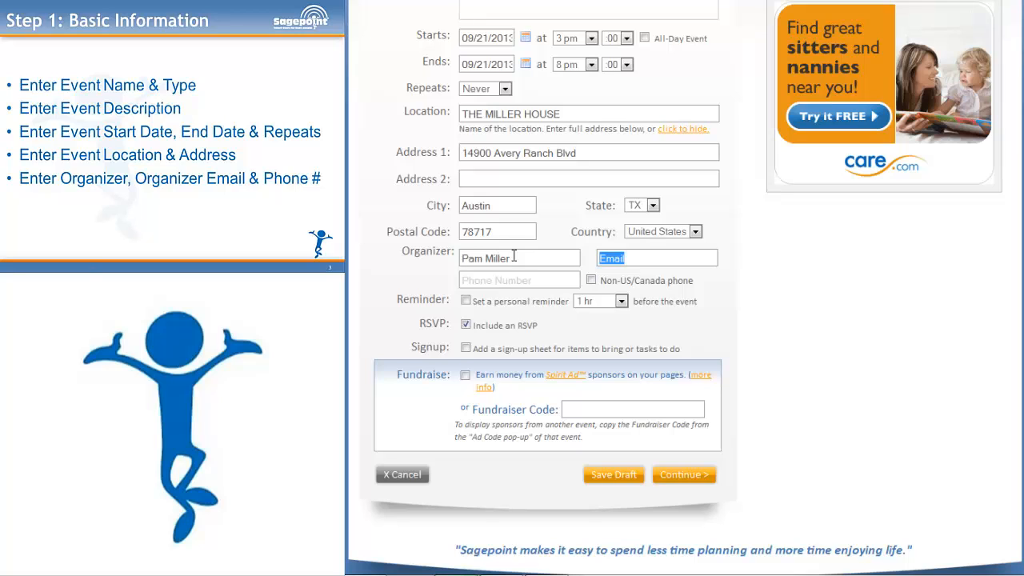
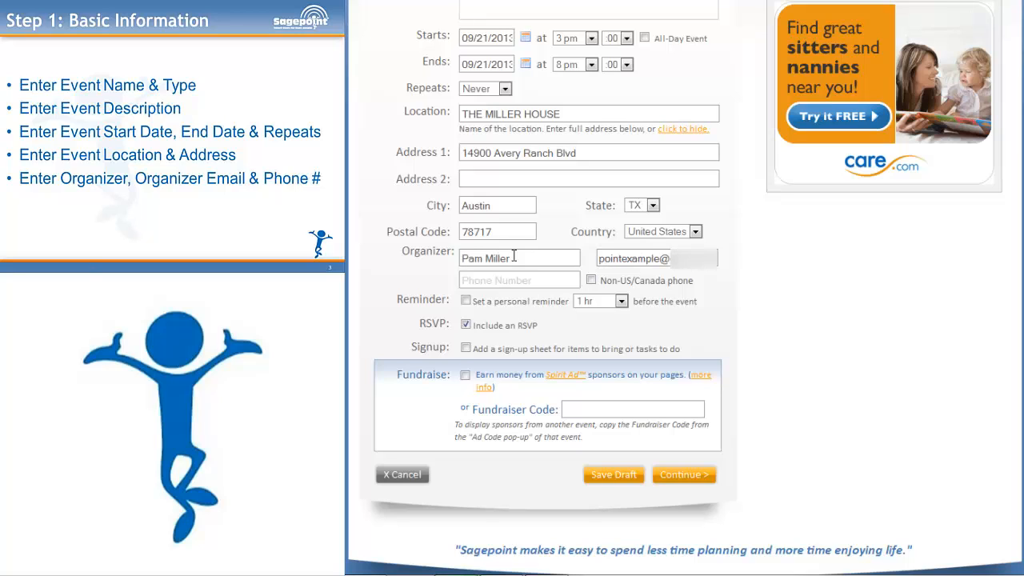
pyautogui.press('Tab')
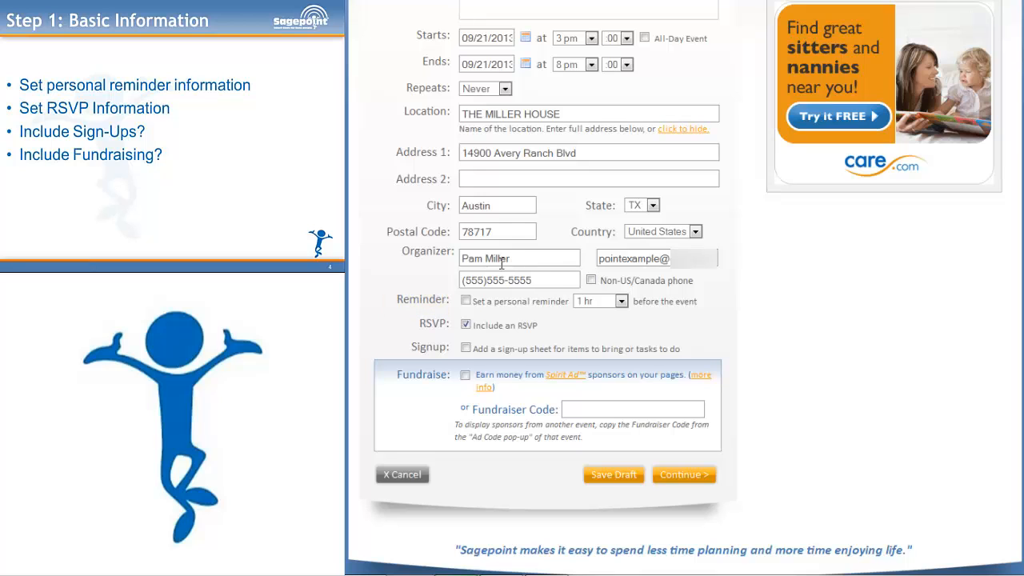
pyautogui.click(466, 300)
# - Choose a 1 day reminder lead time and continue to Step 2: Invite Guests
pyautogui.click(621, 302)
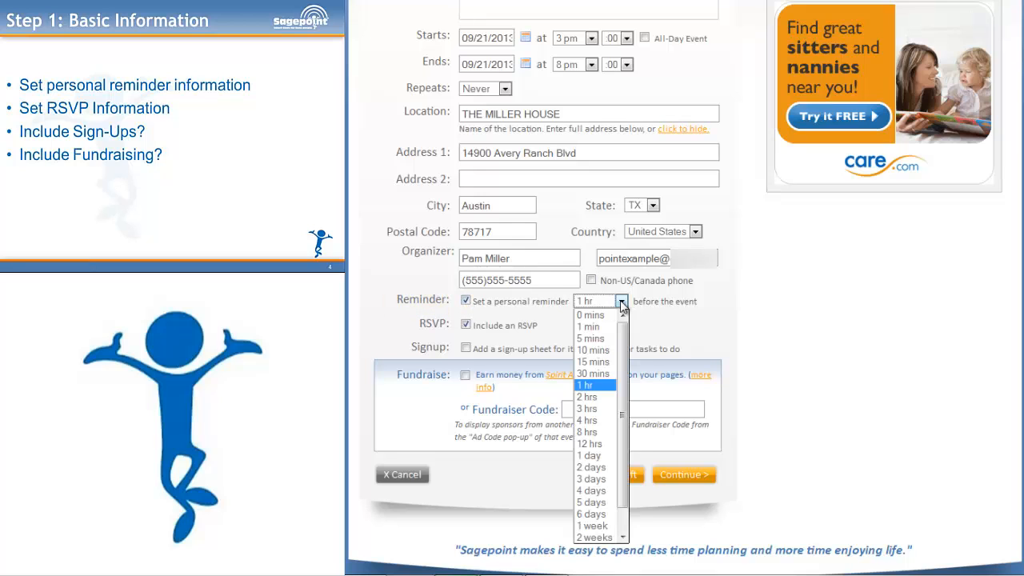
pyautogui.click(612, 457)
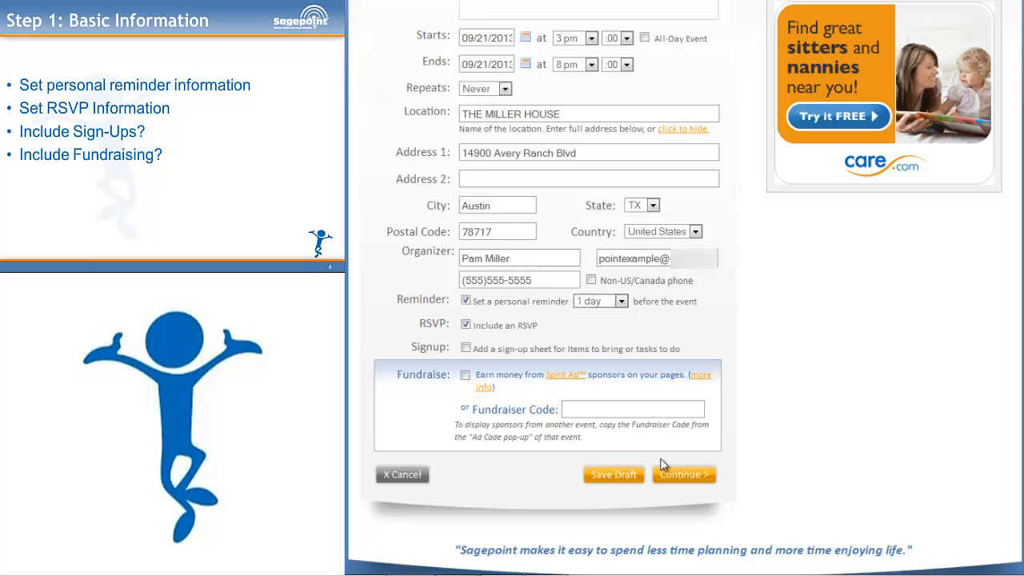
pyautogui.click(684, 474)
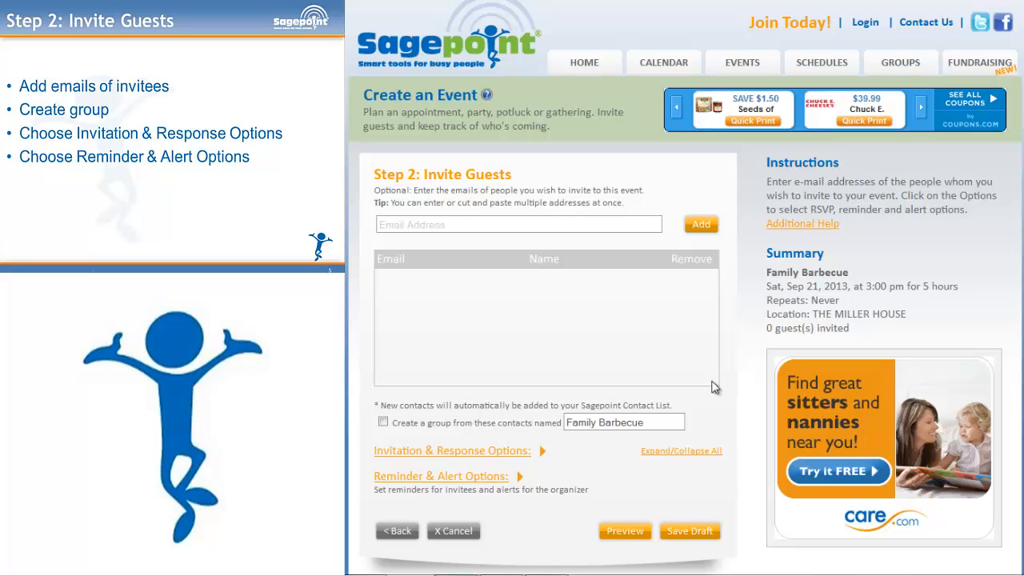
# - Add two invitees' e-mail addresses, comma-separated, to the guest list
pyautogui.click(498, 221)
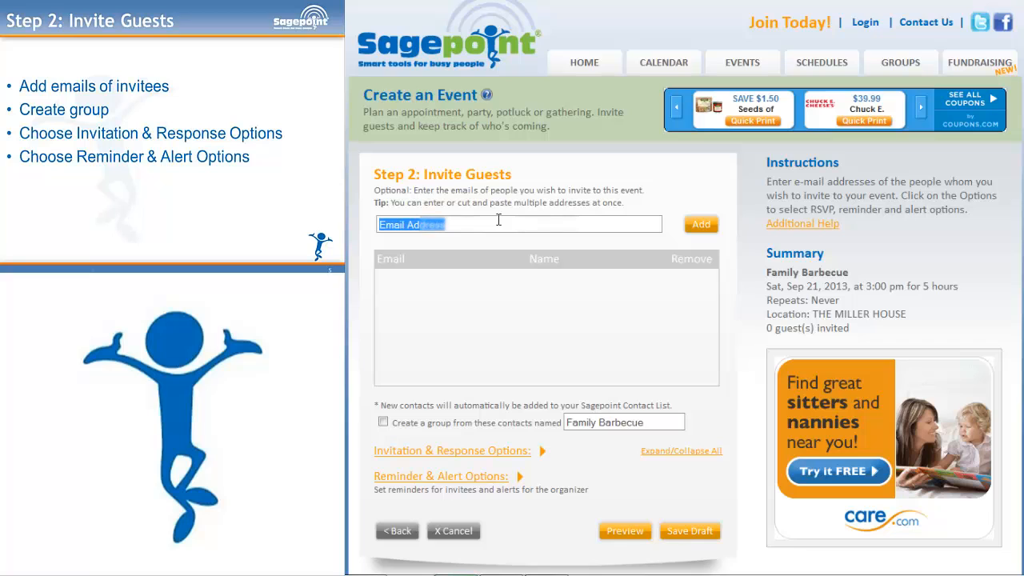
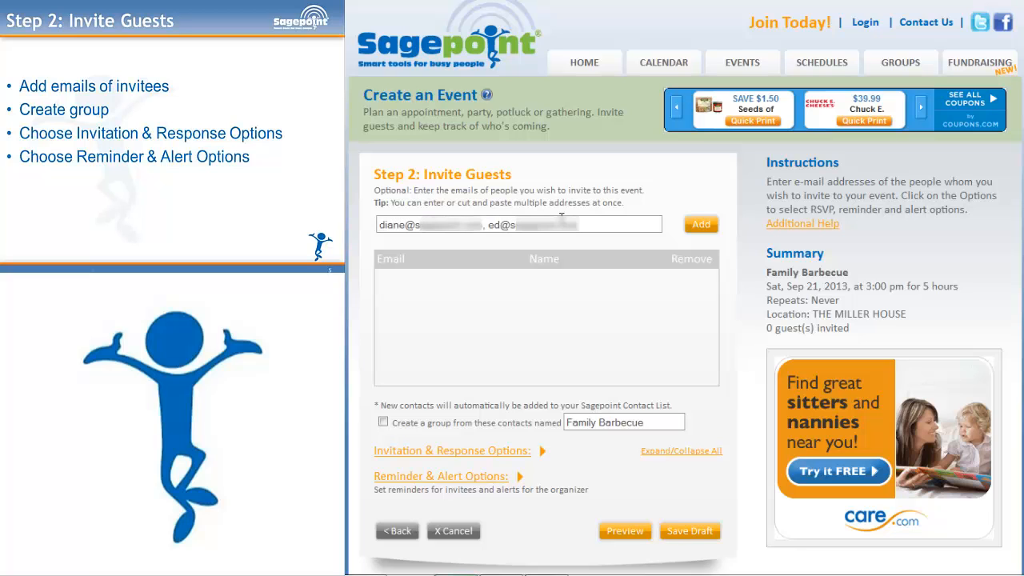
pyautogui.click(714, 226)
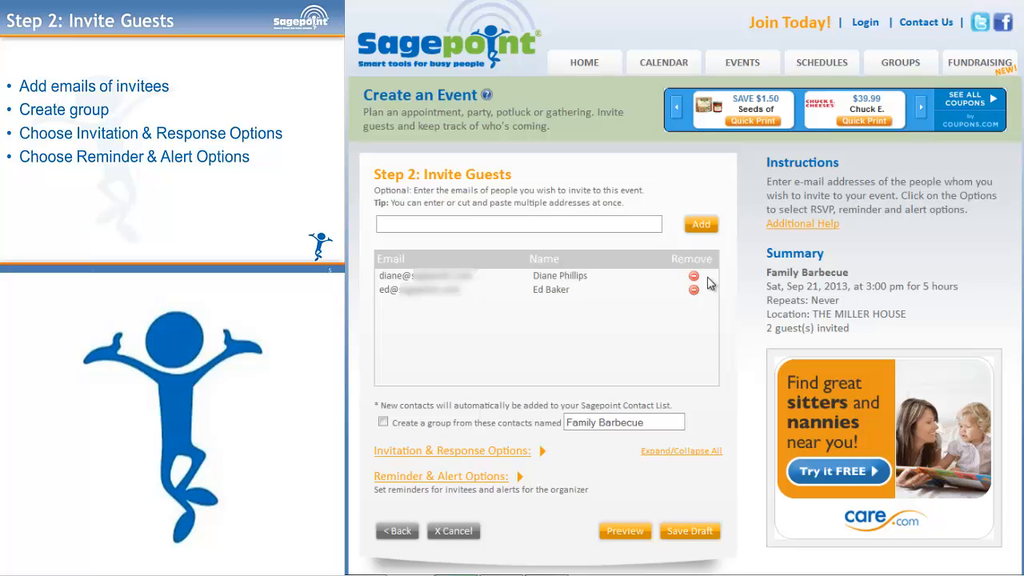
# - Save the invitees as the Family Barbecue group and show the invitation and response options
pyautogui.click(383, 424)
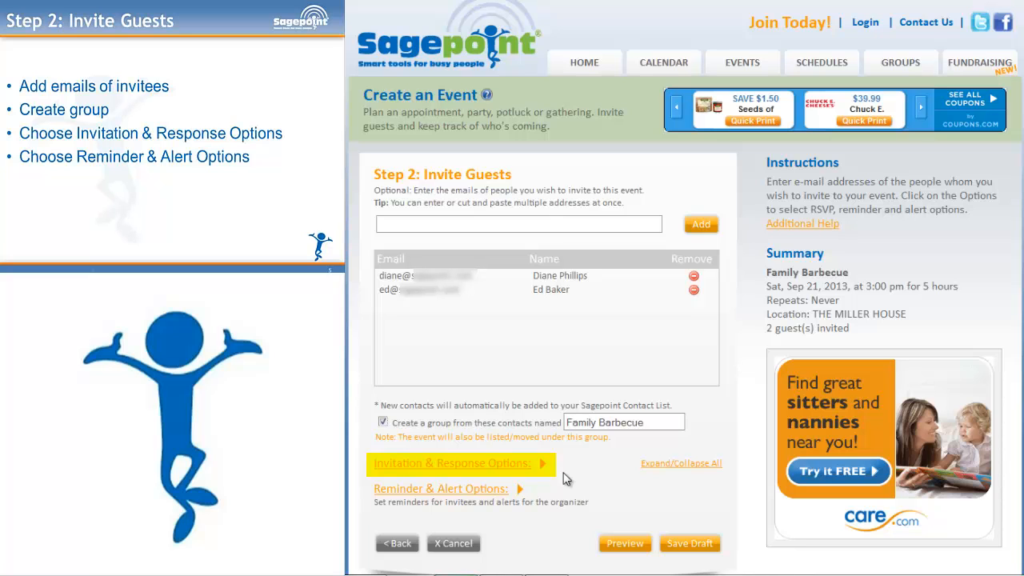
pyautogui.click(504, 465)
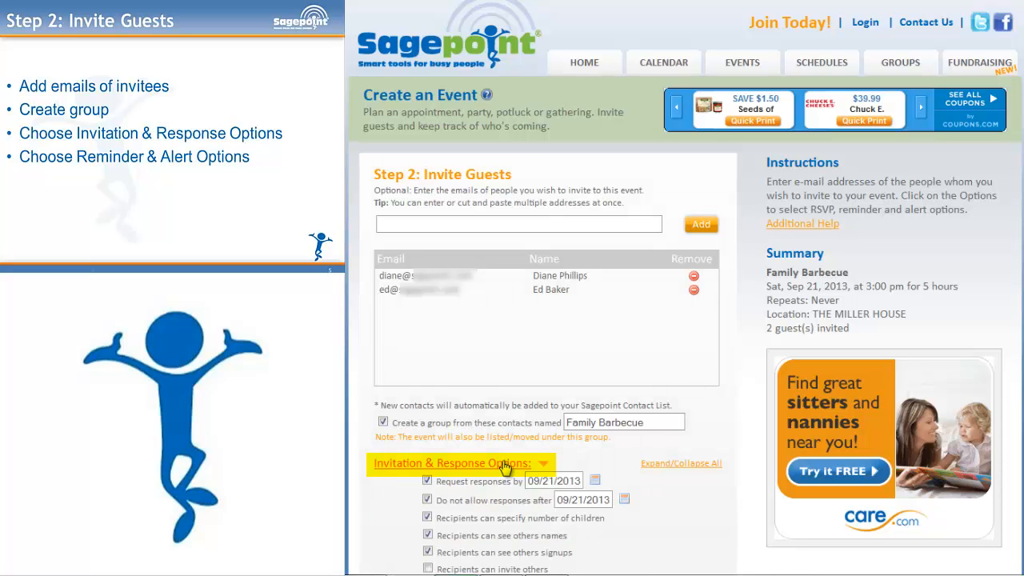
pyautogui.scroll(-2, 671, 481)
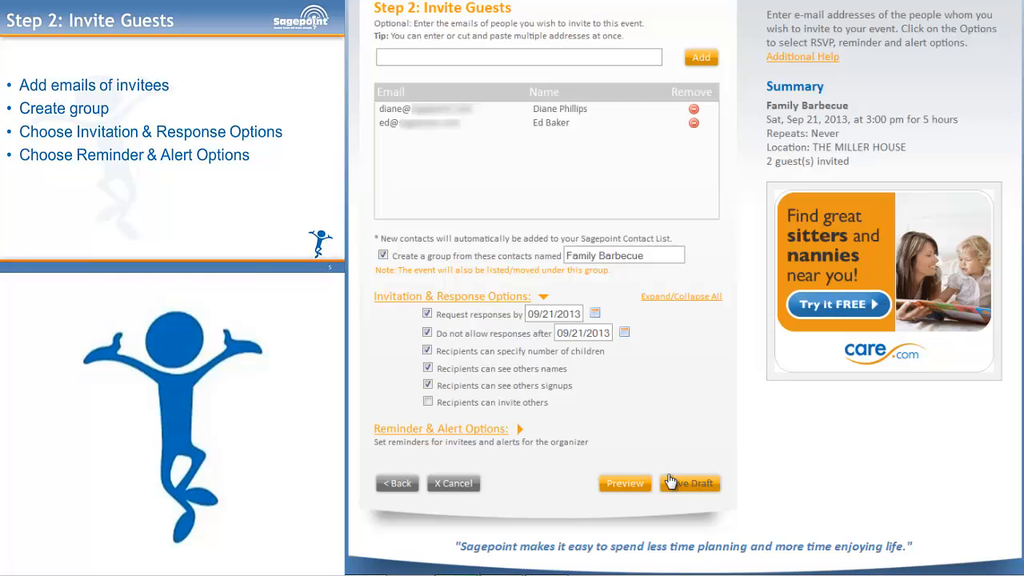
# - Set the respond-by date to 09/14/2013, allow late responses, and hide other recipients' sign-ups
pyautogui.click(595, 313)
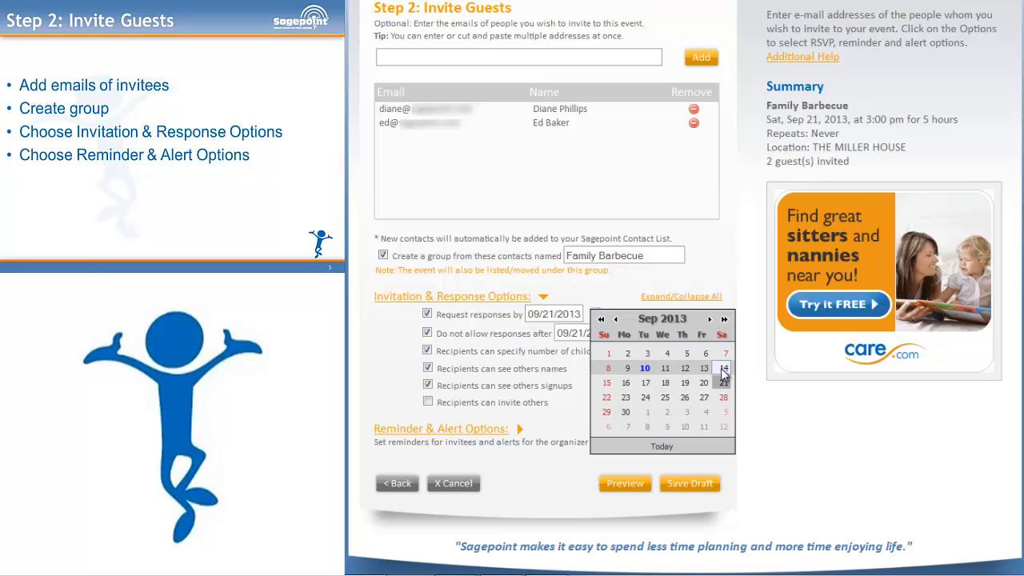
pyautogui.click(723, 368)
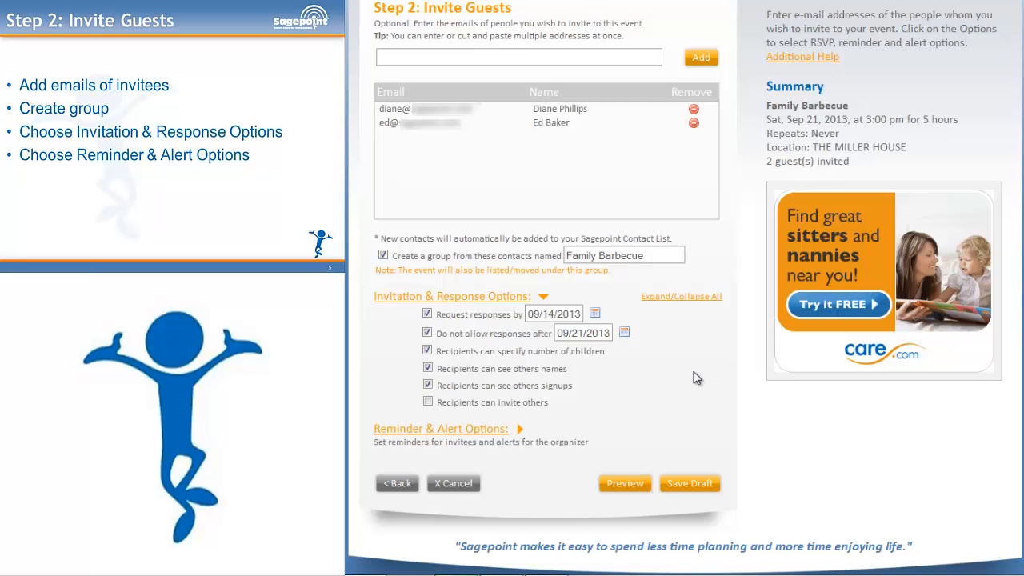
pyautogui.click(428, 332)
pyautogui.click(428, 386)
pyautogui.click(464, 429)
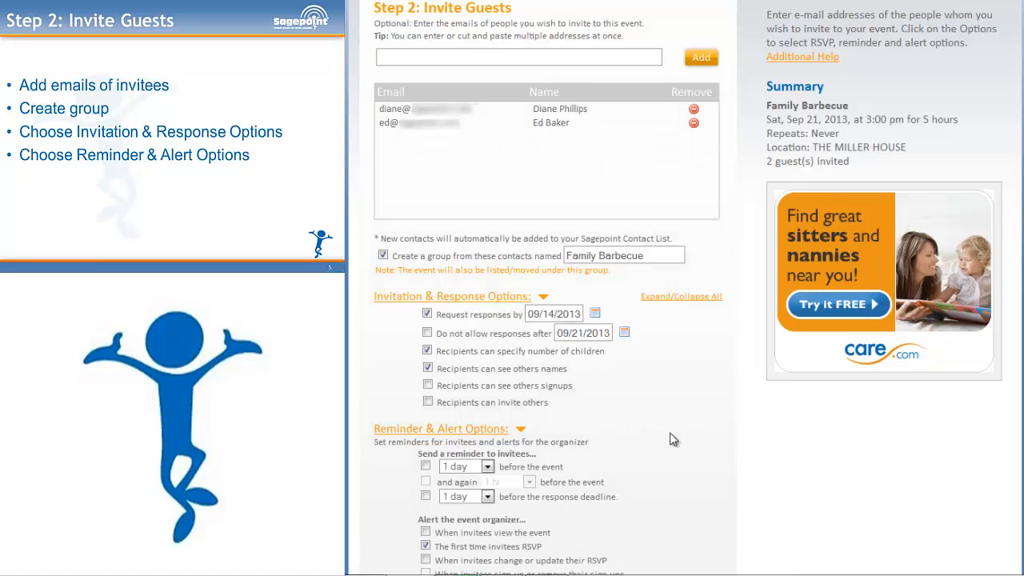
# - Remind invitees 1 day before the event and deadline; alert the organizer on views and RSVP changes
pyautogui.scroll(-3, 673, 439)
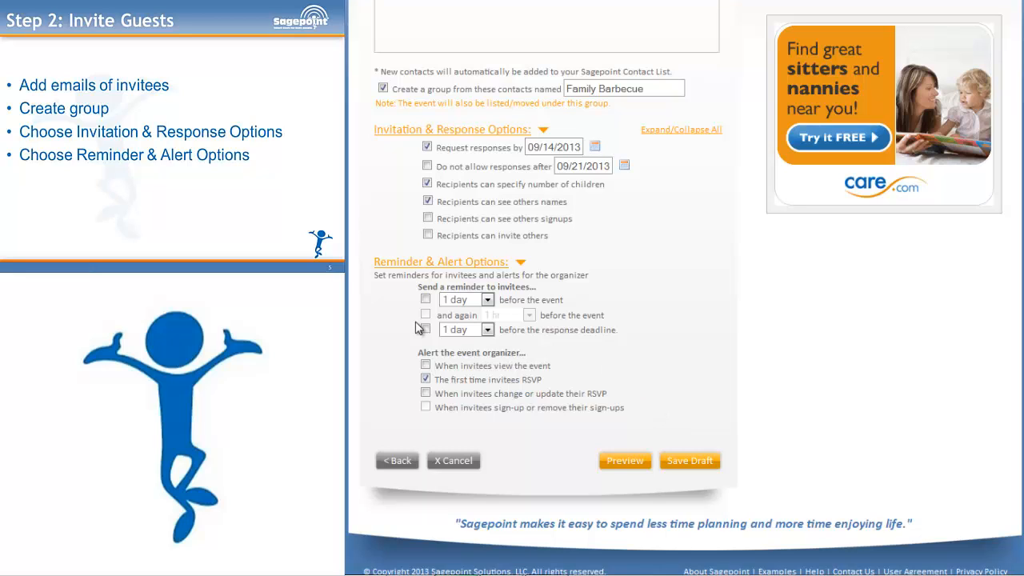
pyautogui.click(425, 299)
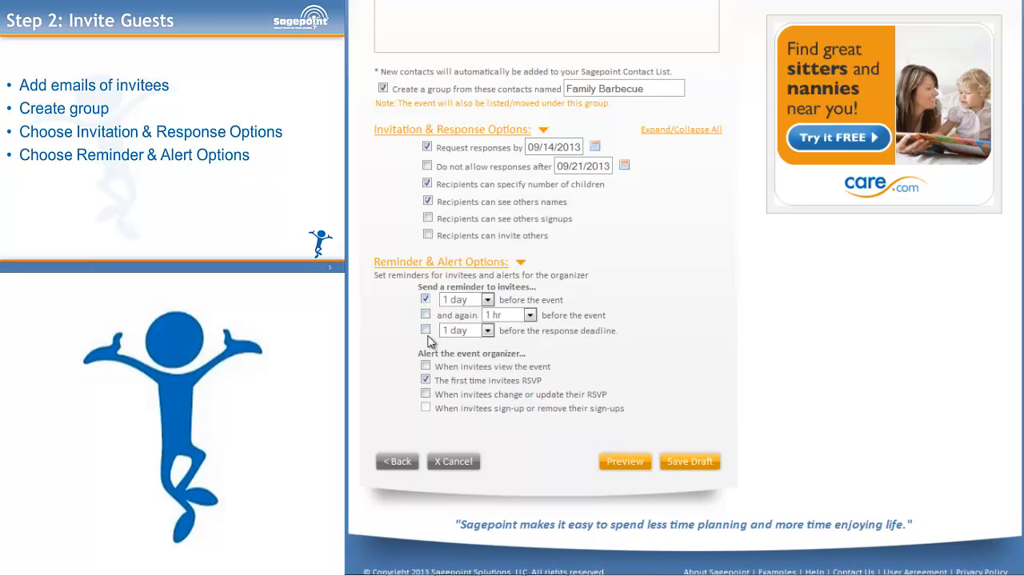
pyautogui.click(425, 330)
pyautogui.click(424, 367)
pyautogui.click(426, 394)
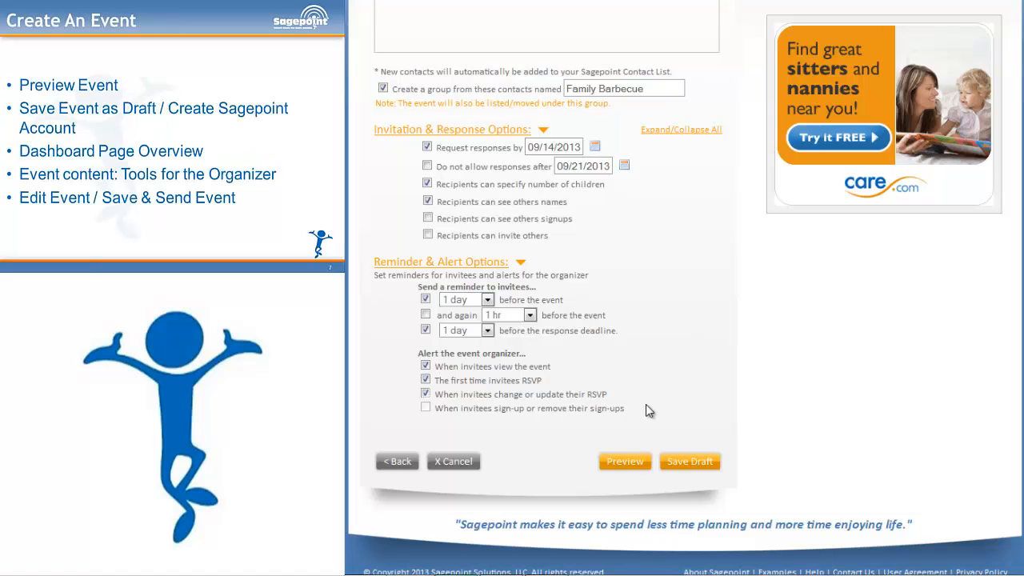
pyautogui.click(625, 461)
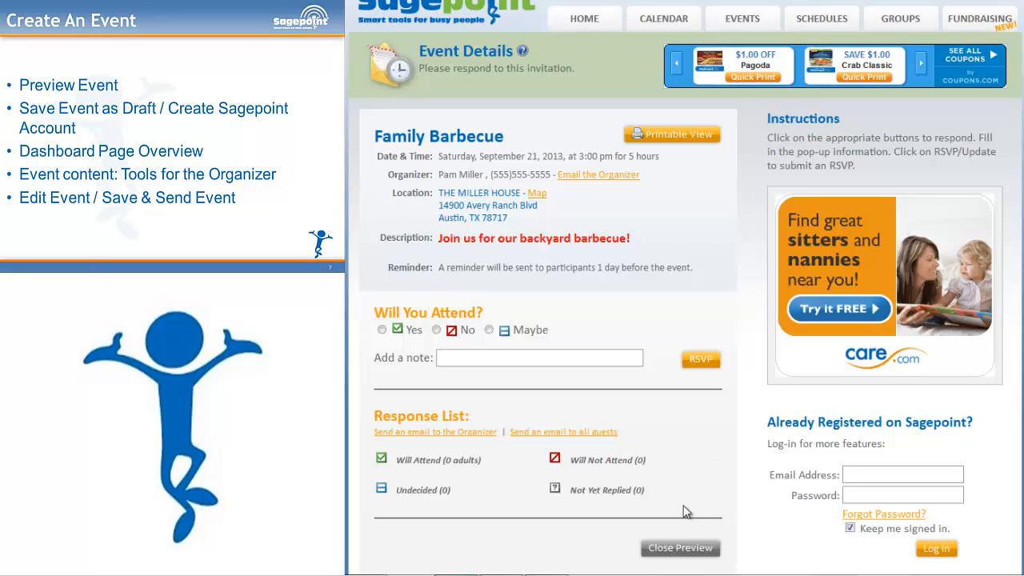
pyautogui.click(681, 550)
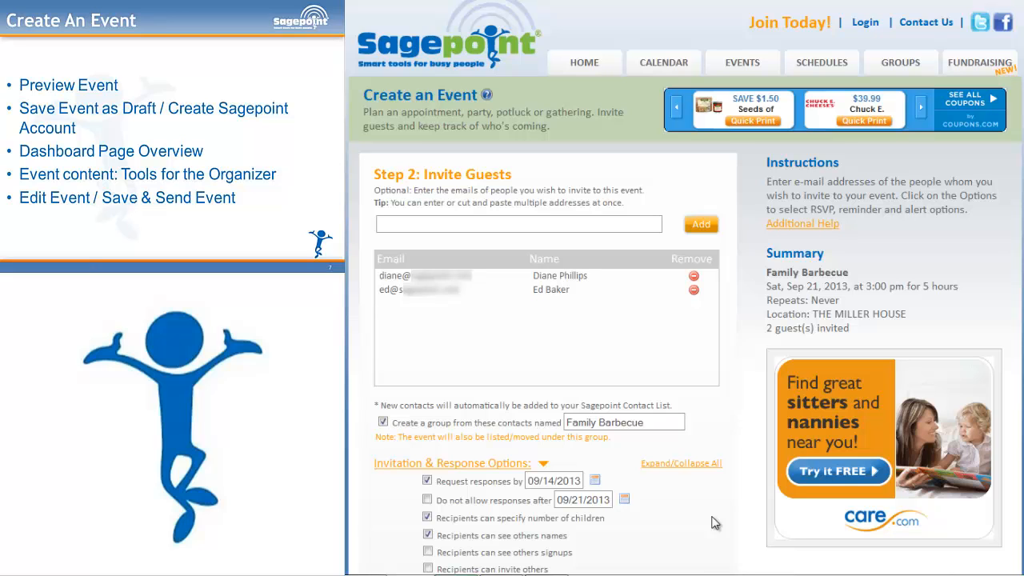
# - Save the Family Barbecue event as a draft, logging in with the account e-mail and password
pyautogui.scroll(-5, 714, 522)
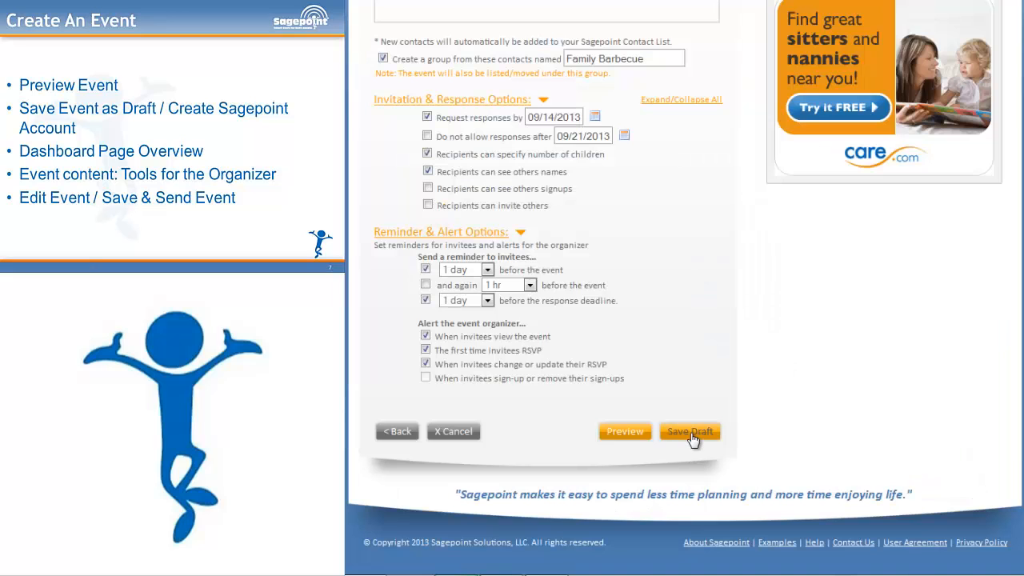
pyautogui.click(690, 432)
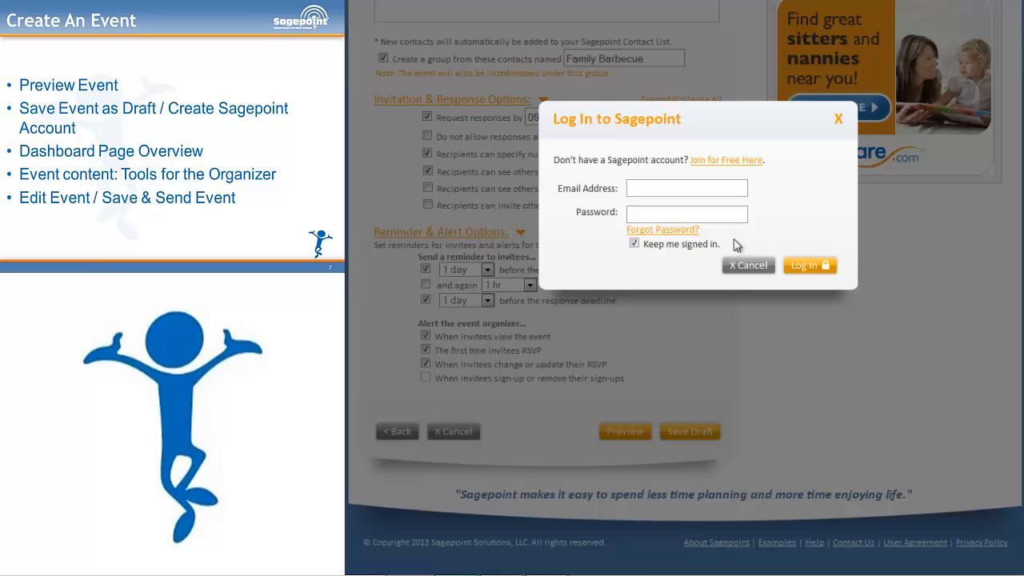
pyautogui.click(647, 190)
pyautogui.write('sa')
pyautogui.click(669, 211)
pyautogui.write('•••••••••')
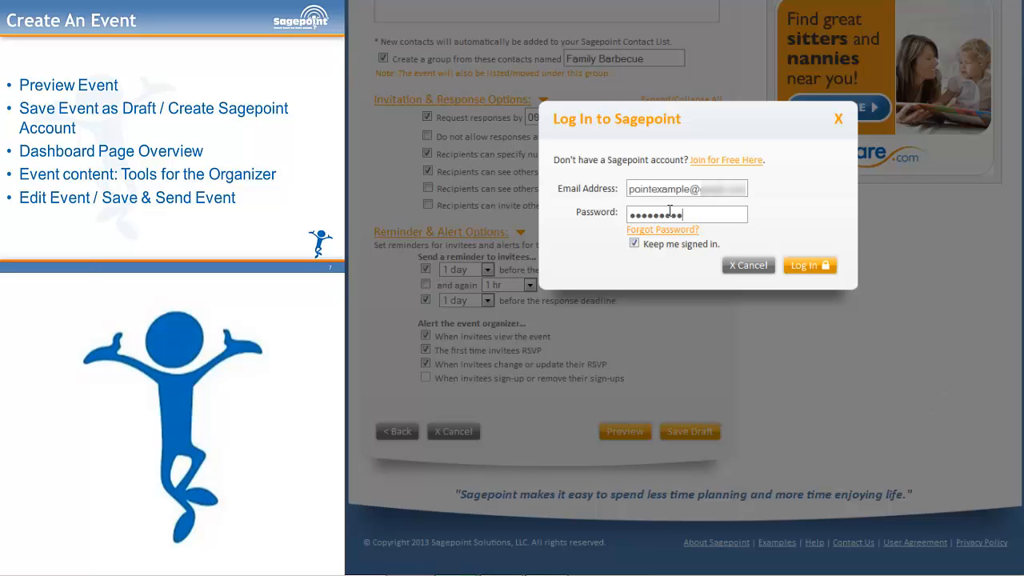
pyautogui.click(802, 268)
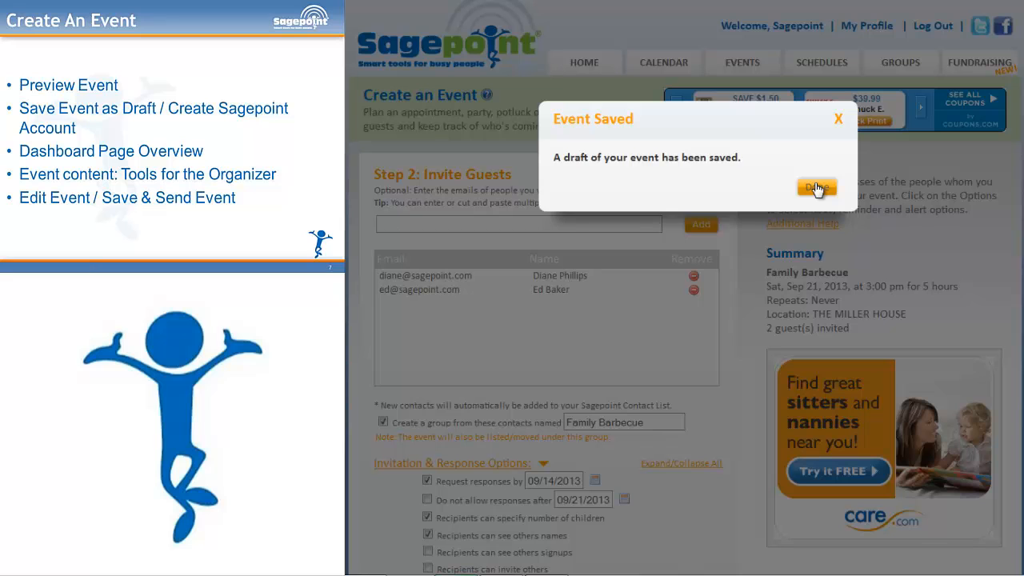
# - Confirm the Event Saved message to reach the dashboard showing the Family Barbecue draft
pyautogui.click(816, 189)
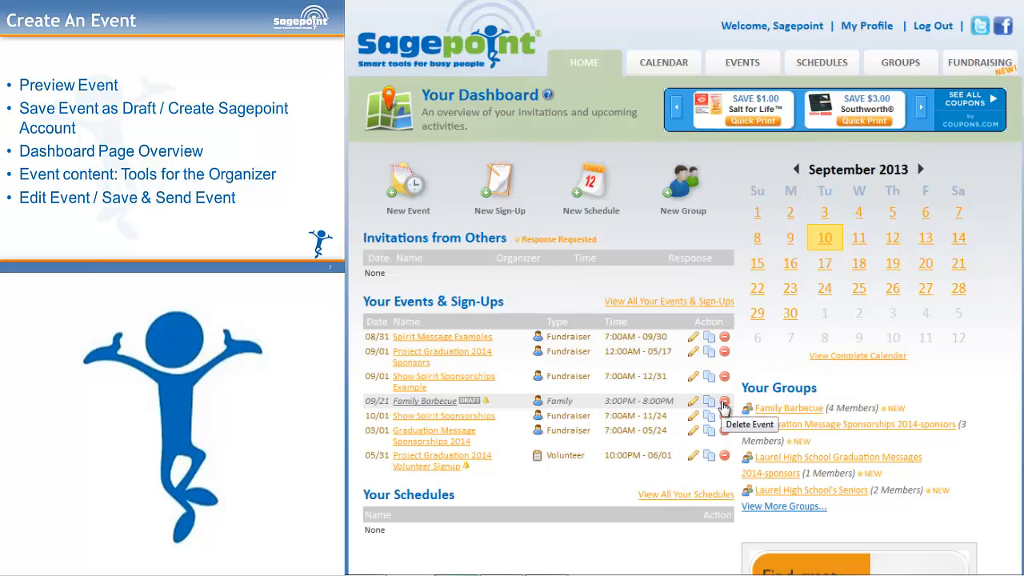
# - Reopen the Family Barbecue draft from the dashboard and choose Save & Send
pyautogui.click(418, 402)
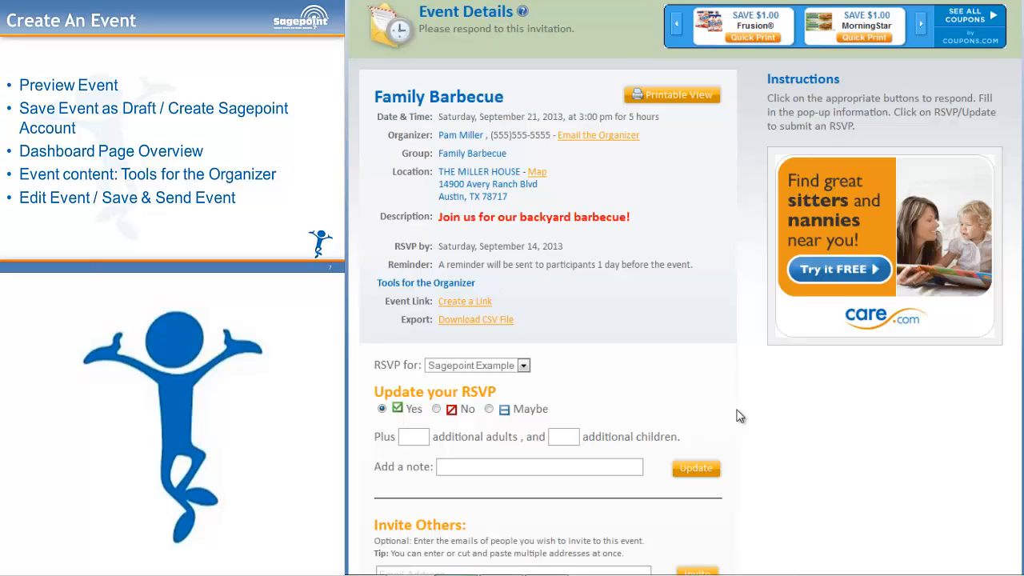
pyautogui.scroll(-5, 727, 415)
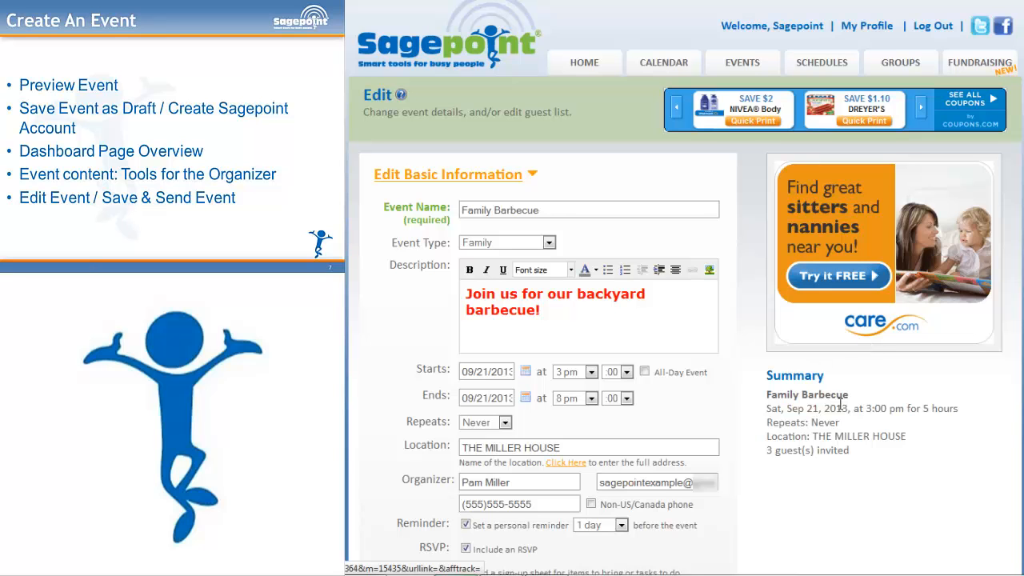
pyautogui.scroll(-4, 829, 506)
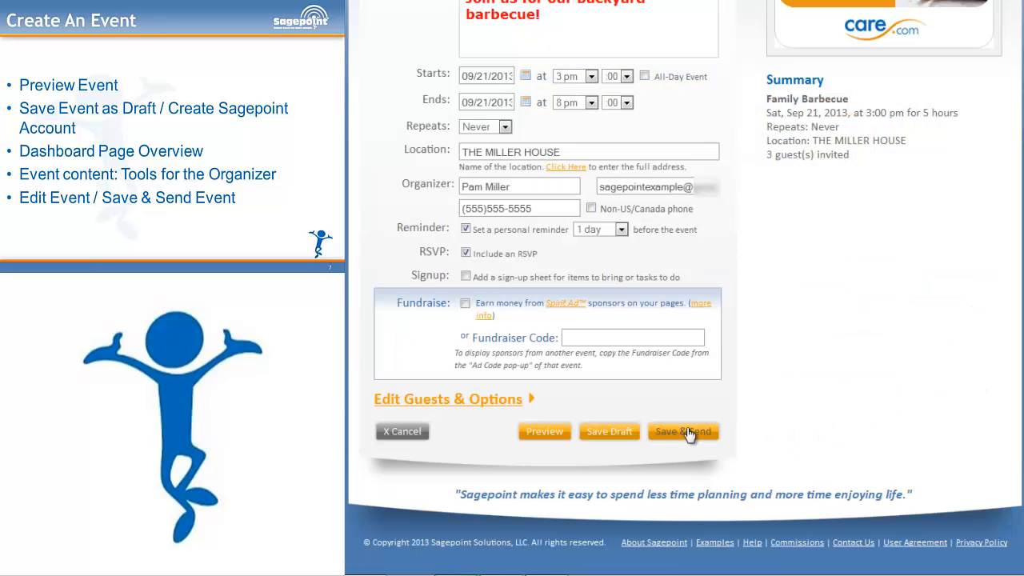
pyautogui.click(686, 431)
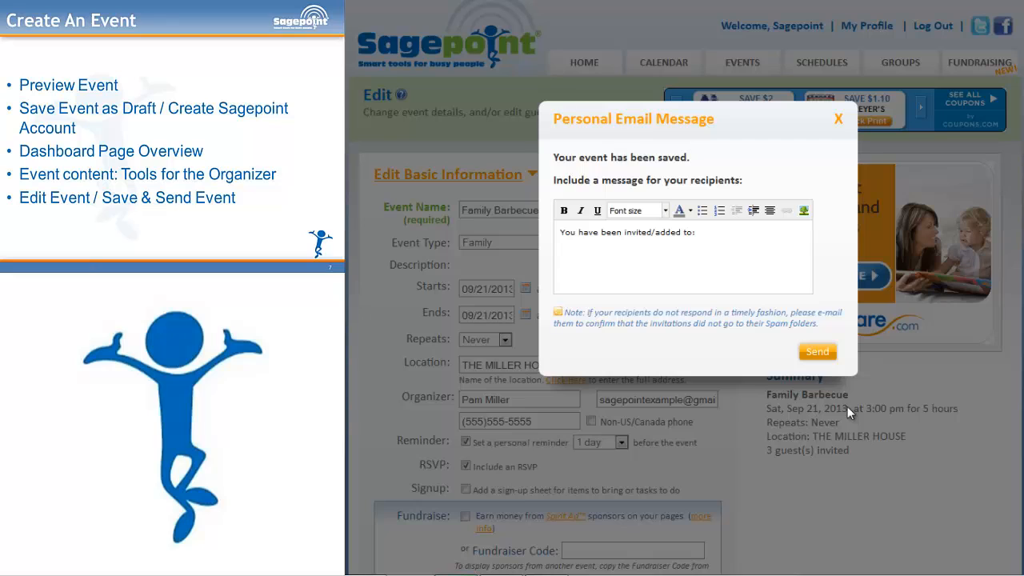